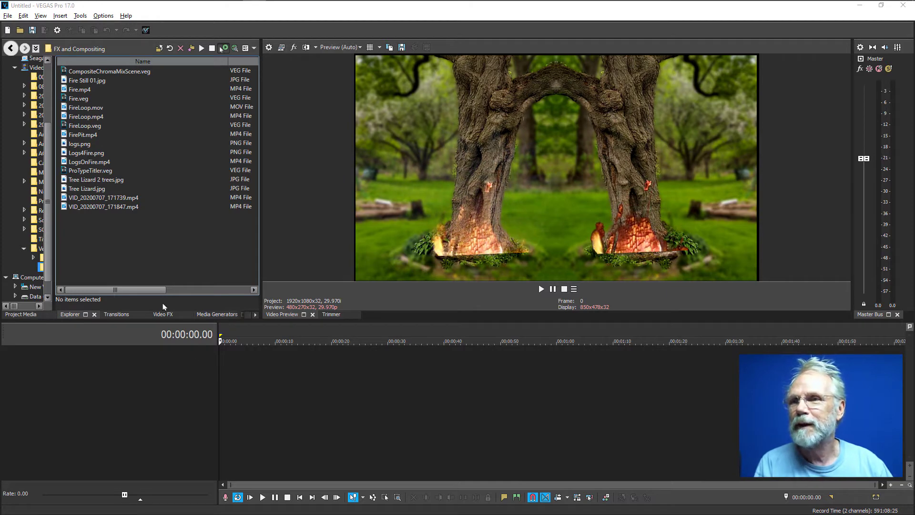
Add Tree Lizard 2 trees.jpg and FirePit.mp4 to the timeline, matching project settings to the video.
drag(110, 180, 240, 379)
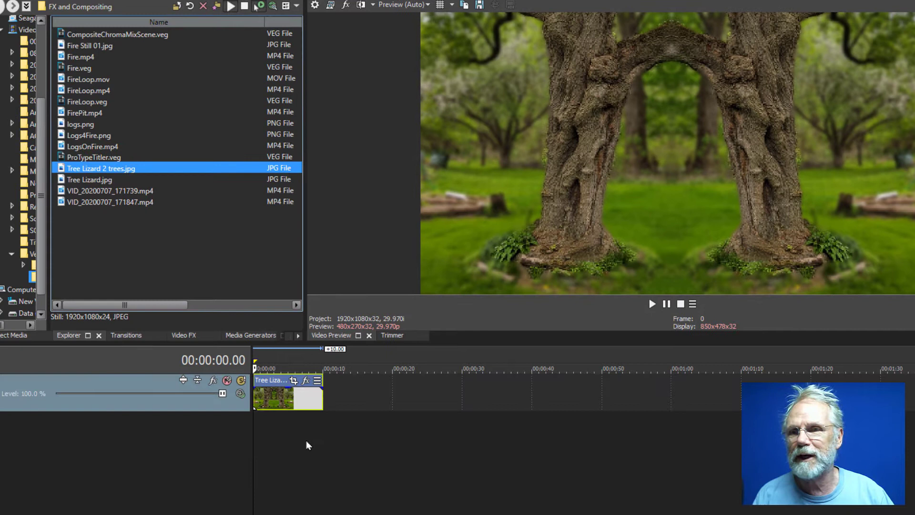
mouse_move(280, 391)
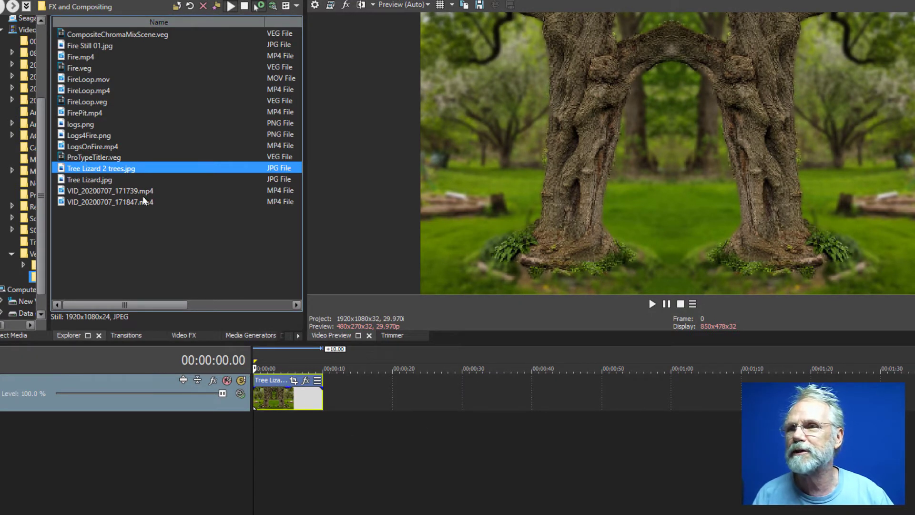
click(86, 115)
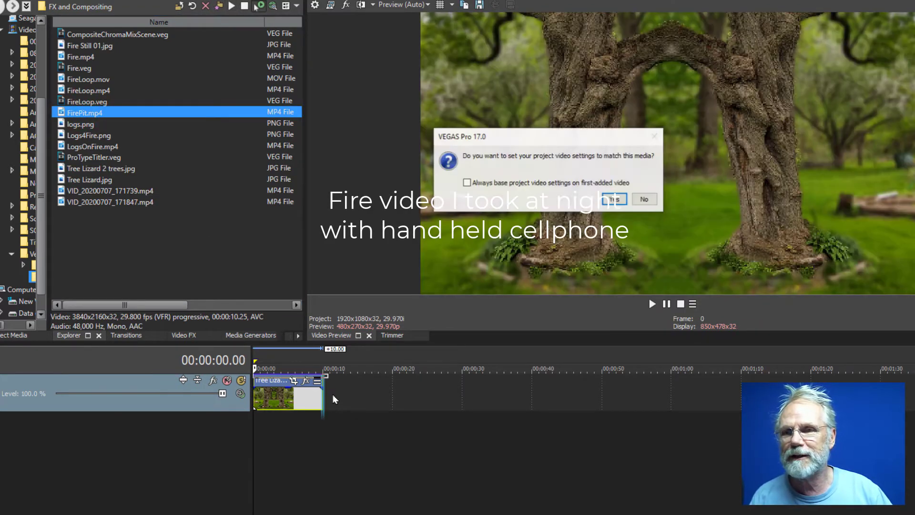
click(614, 199)
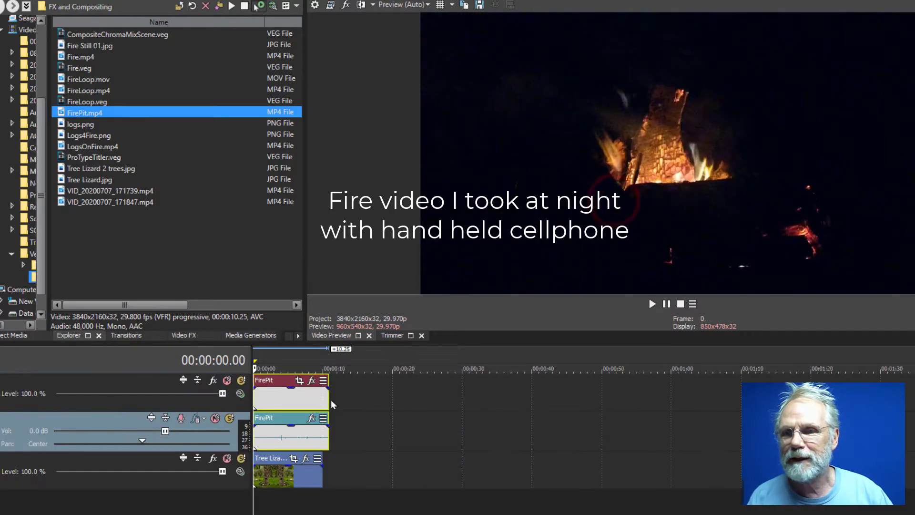
Trim FirePit to the picture's length and delete its audio track.
drag(328, 396, 324, 395)
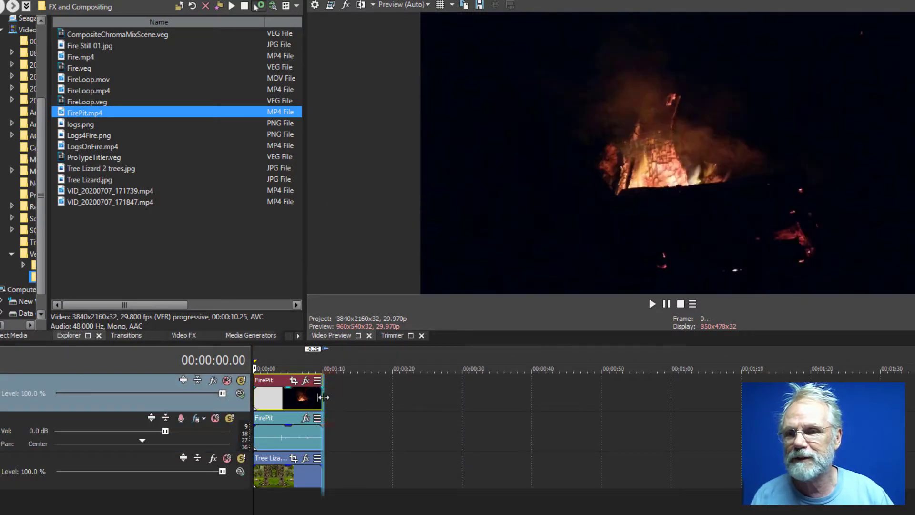
click(122, 422)
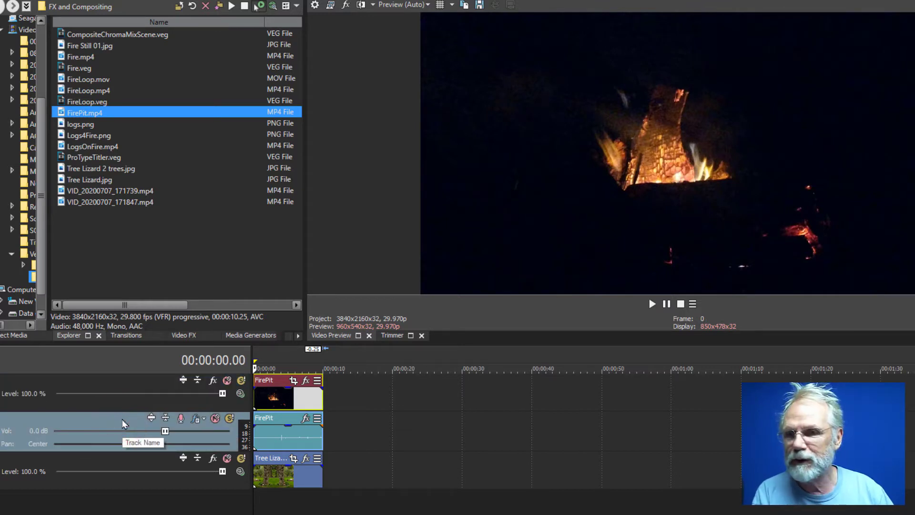
key(Delete)
click(569, 299)
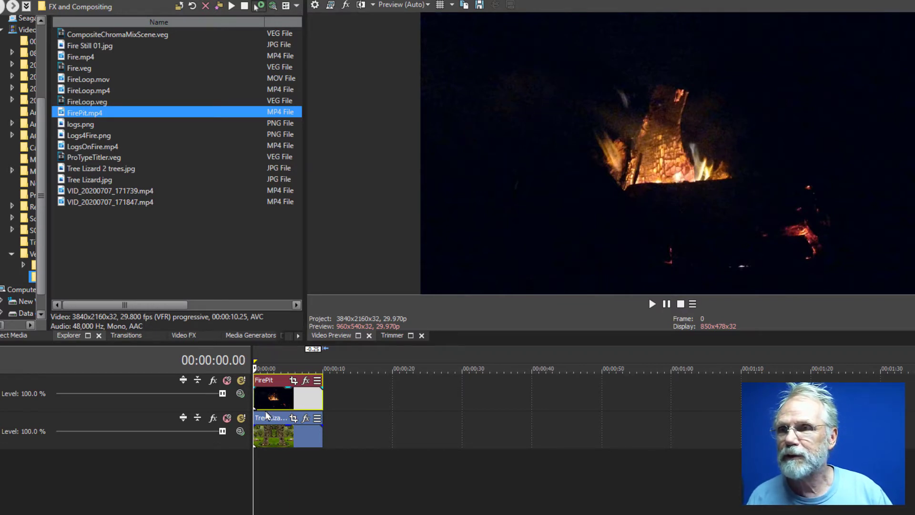
Enable Mask in FirePit's Pan/Crop and place anchor points along the fire's base and right side.
click(294, 380)
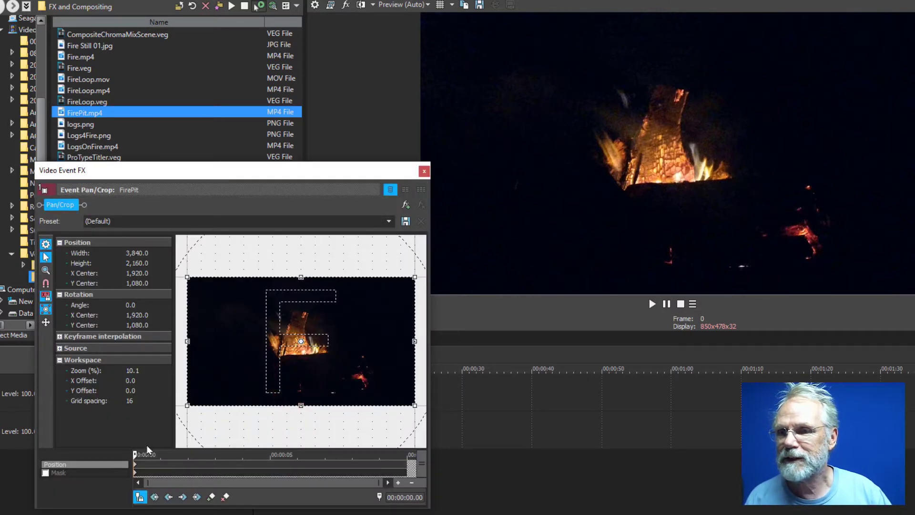
click(45, 474)
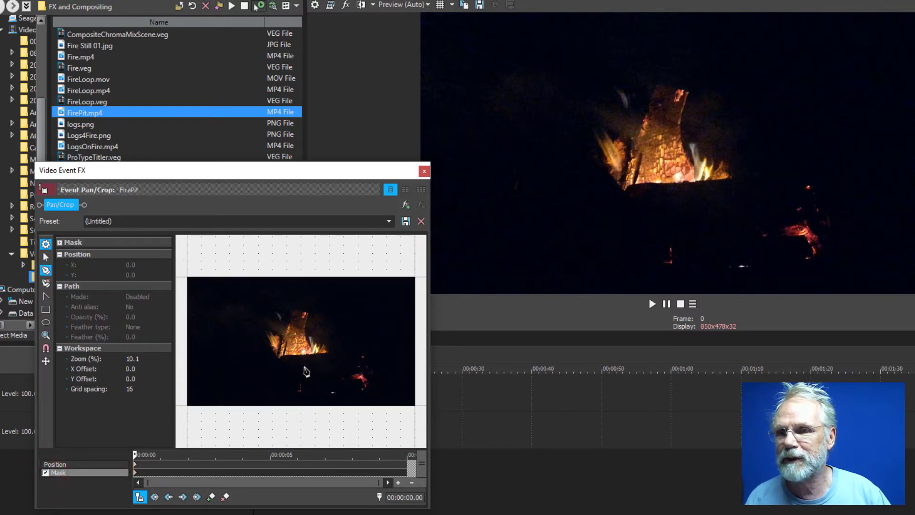
click(269, 354)
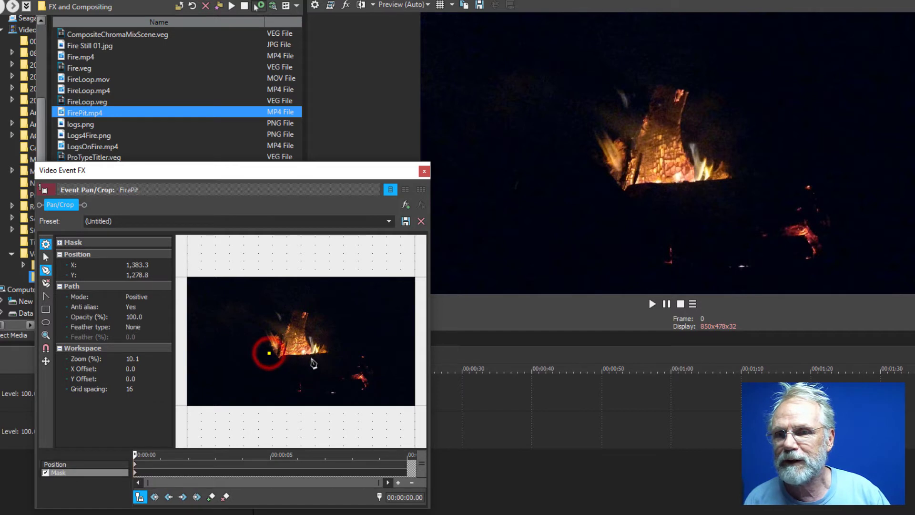
click(326, 354)
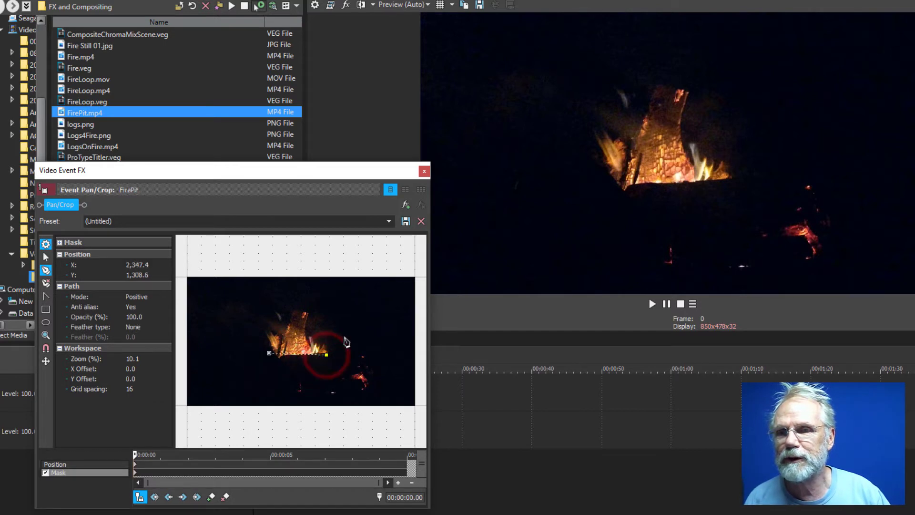
click(352, 327)
click(348, 284)
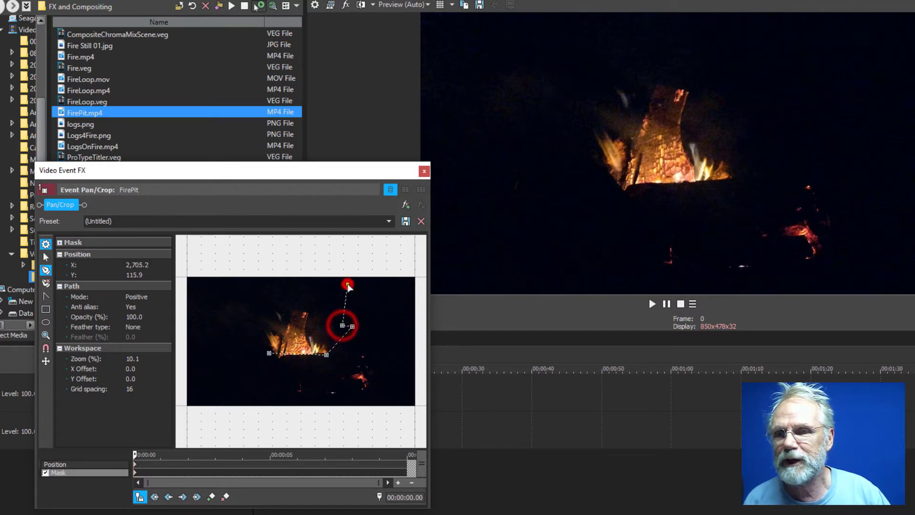
Add zigzag anchor points forming a jagged top edge above the flames.
click(333, 298)
click(323, 286)
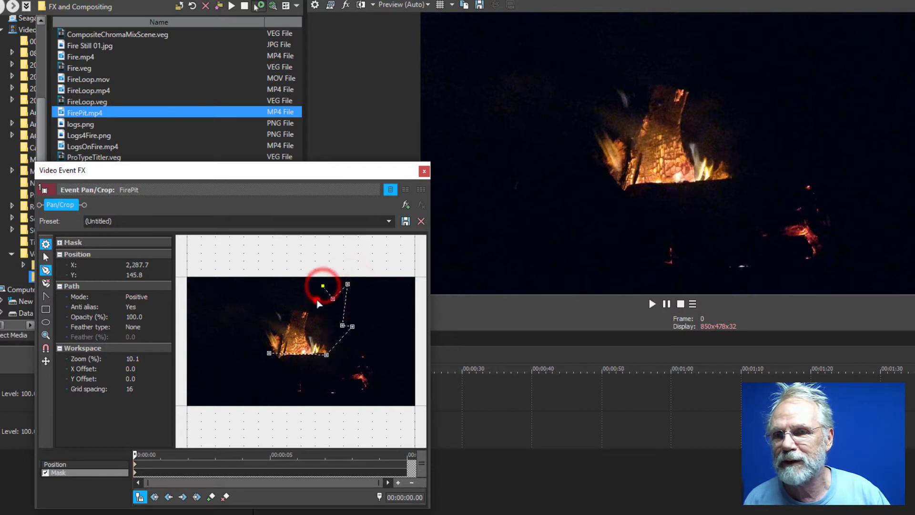
click(317, 299)
click(297, 281)
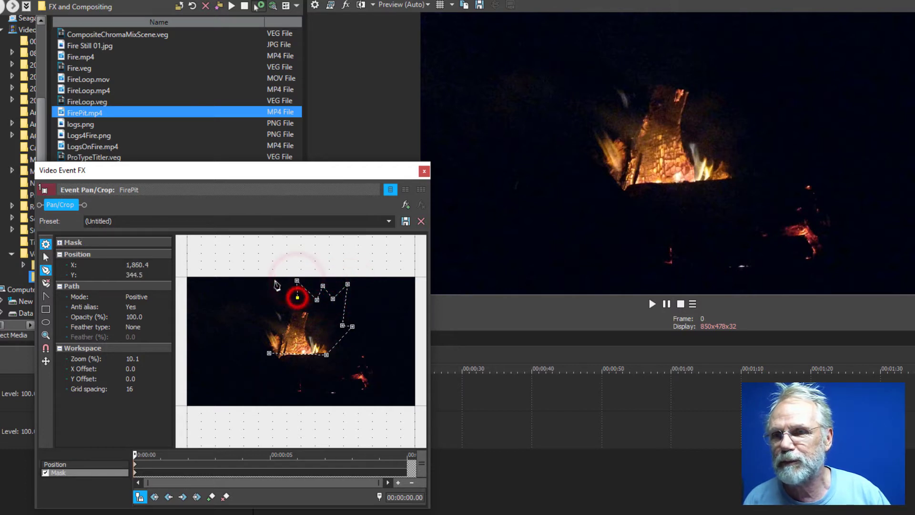
click(275, 286)
click(281, 296)
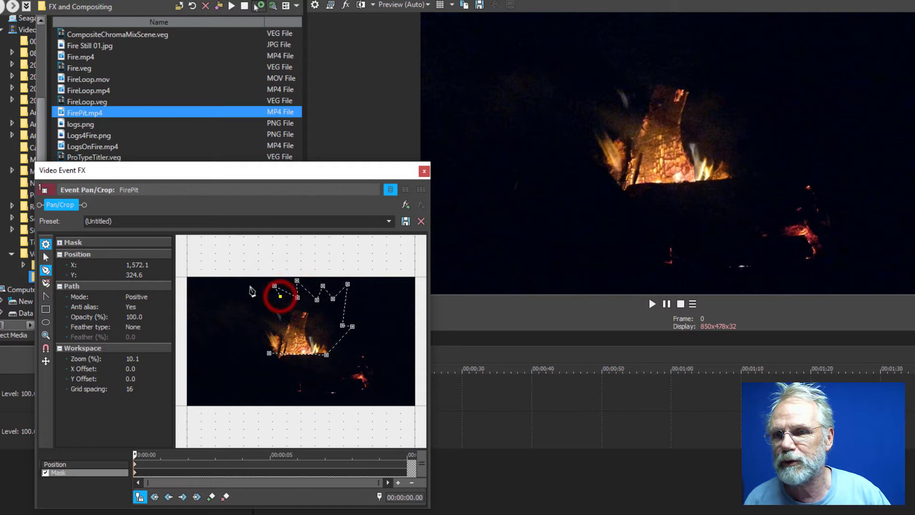
click(249, 285)
Continue the outline down the left side and close it at the starting point.
click(258, 301)
click(226, 296)
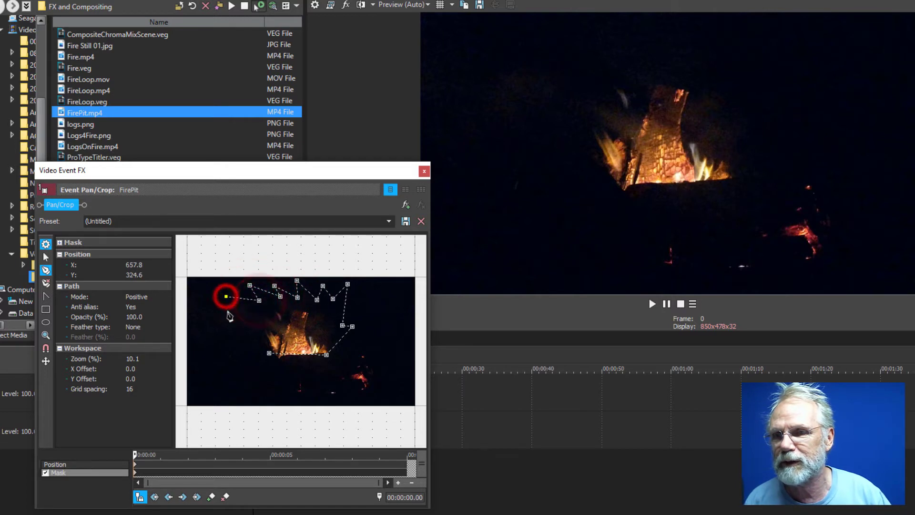
click(228, 310)
click(213, 308)
click(231, 338)
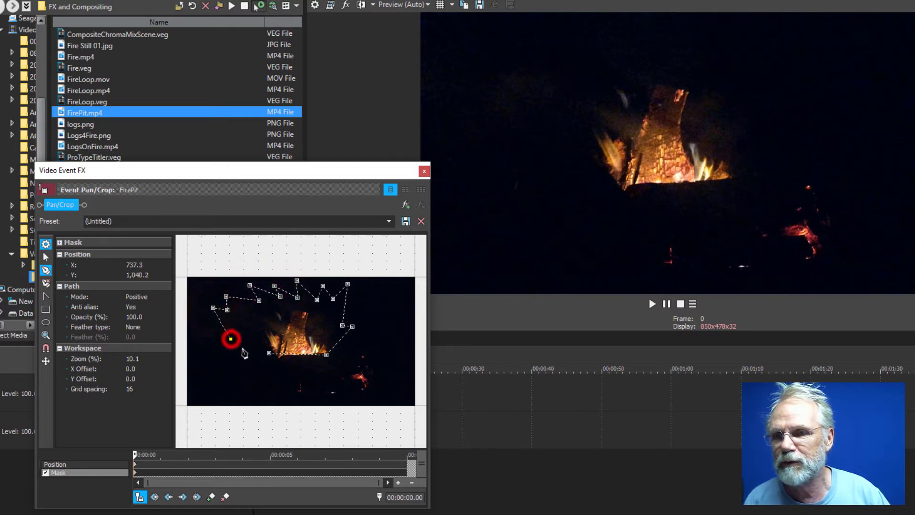
click(242, 347)
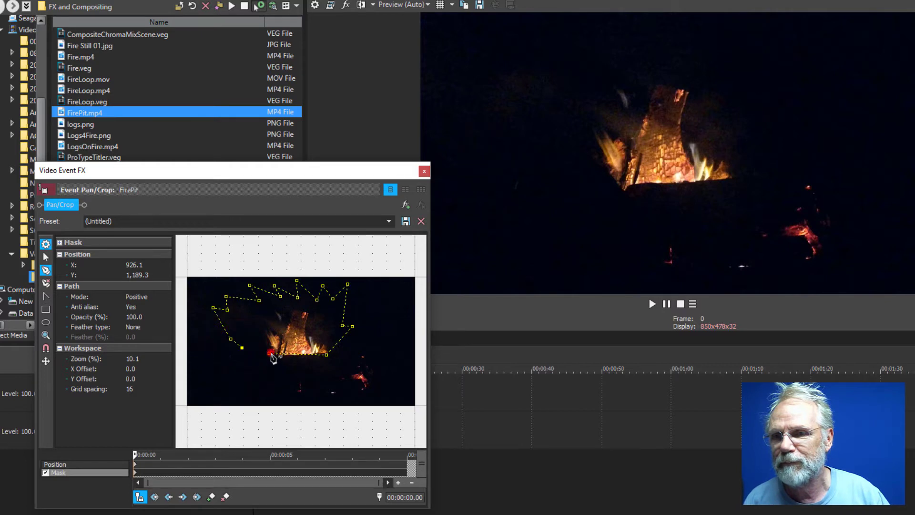
click(270, 353)
Set the mask feather type to Both at 10% and close Pan/Crop.
click(148, 328)
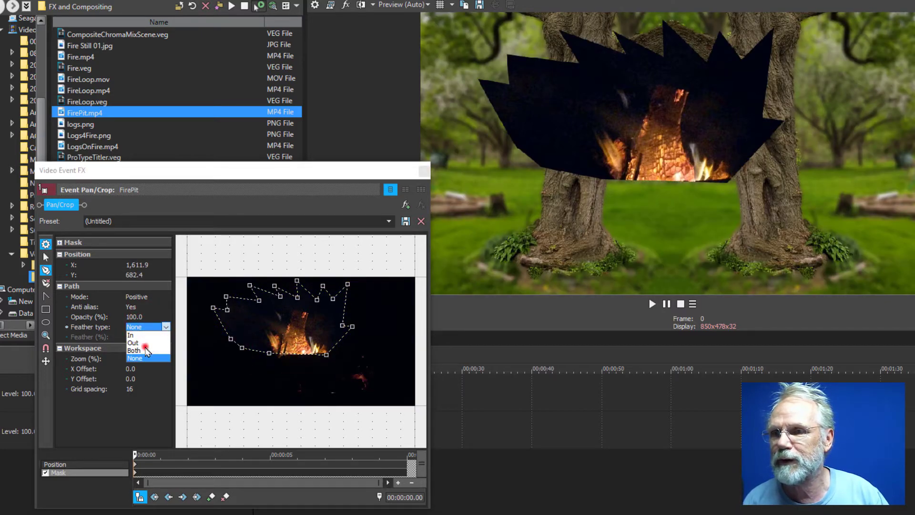
click(145, 350)
click(143, 338)
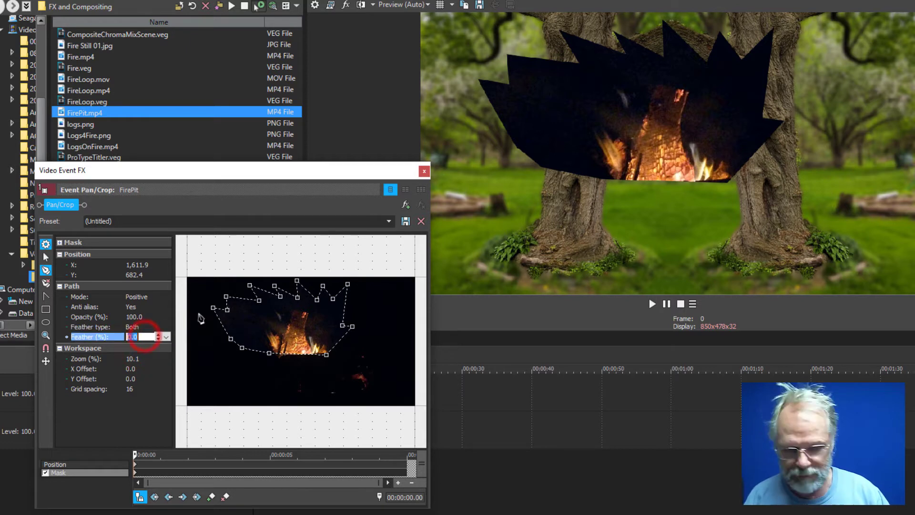
text(10)
key(Return)
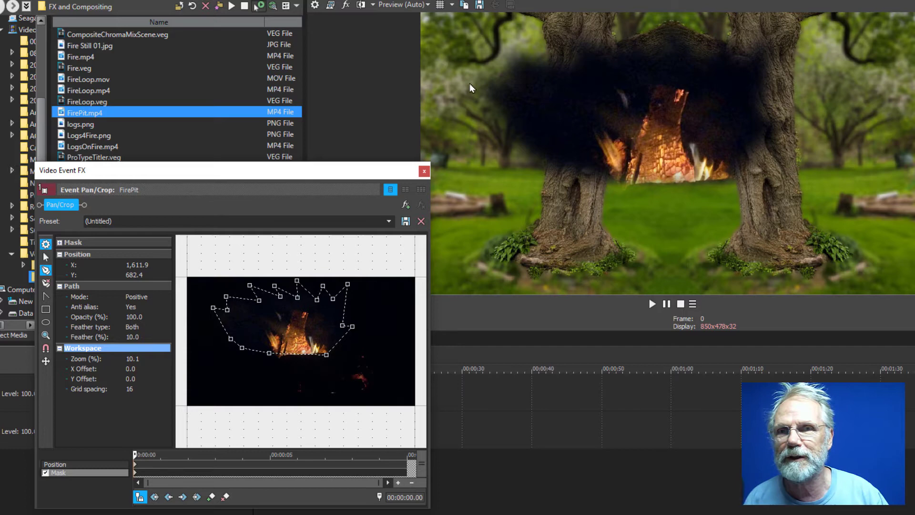
click(423, 172)
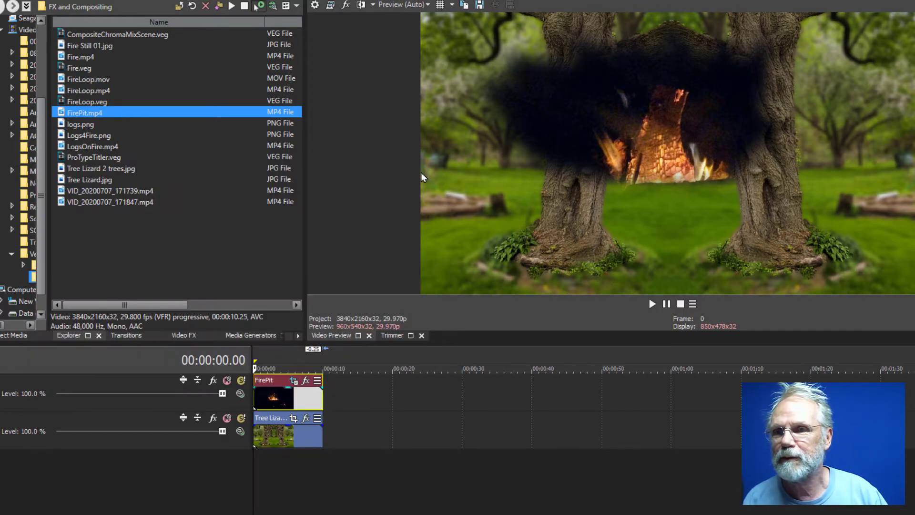
Set the FirePit track to Screen compositing and move the fire onto the left tree's base.
click(240, 393)
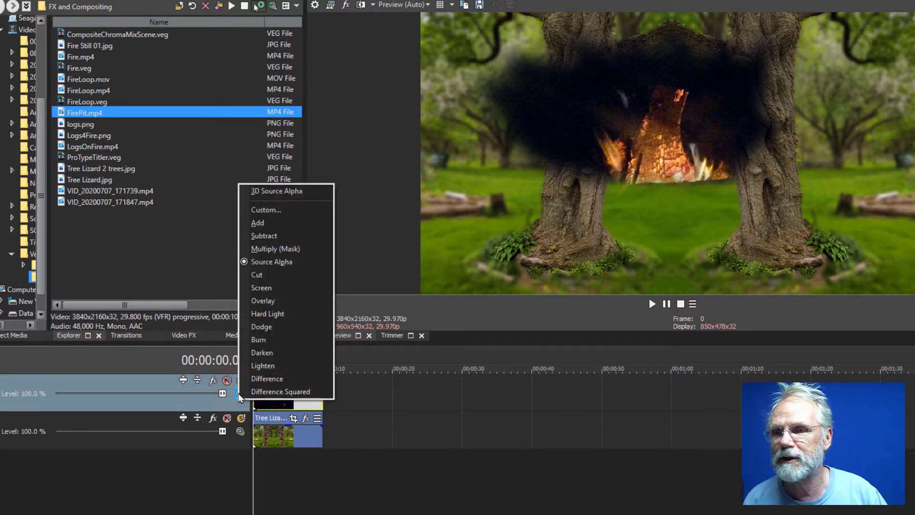
click(274, 289)
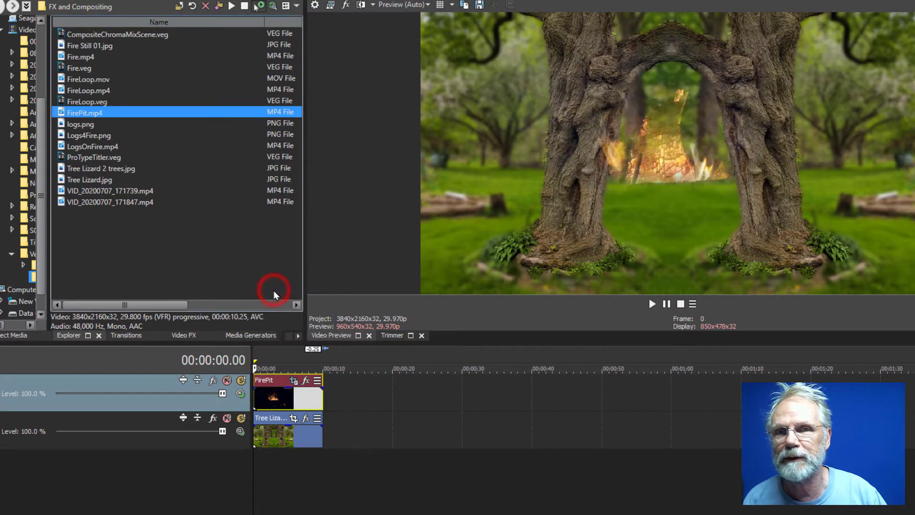
click(293, 381)
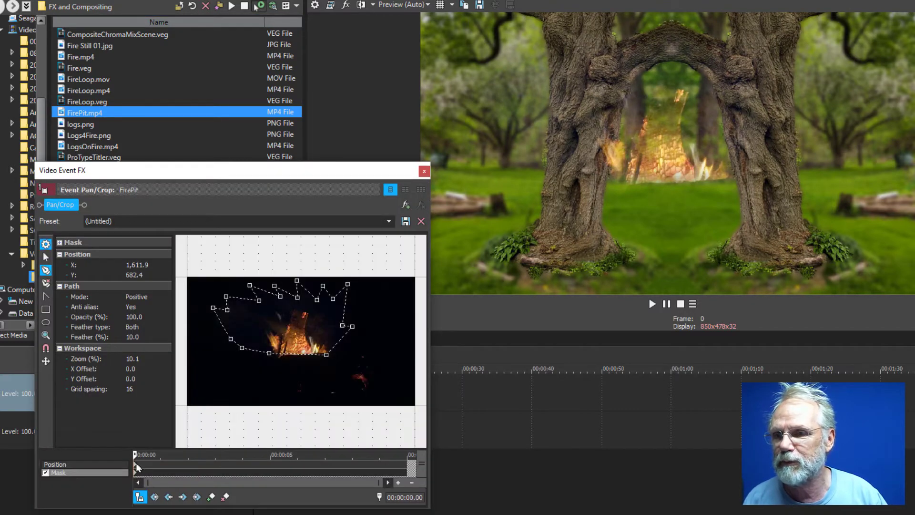
click(135, 463)
drag(299, 363, 339, 329)
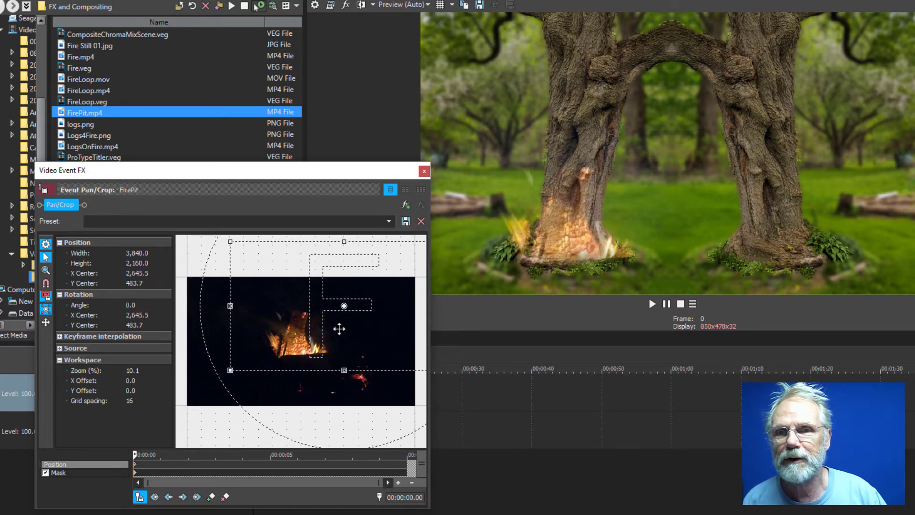
Close Video Event FX, play and stop the composite, then return to the timeline start.
click(424, 171)
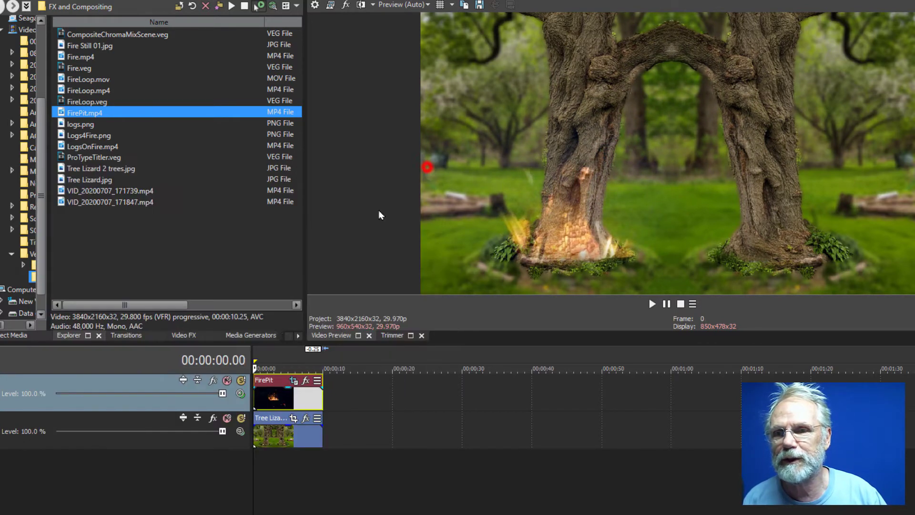
click(265, 483)
key(space)
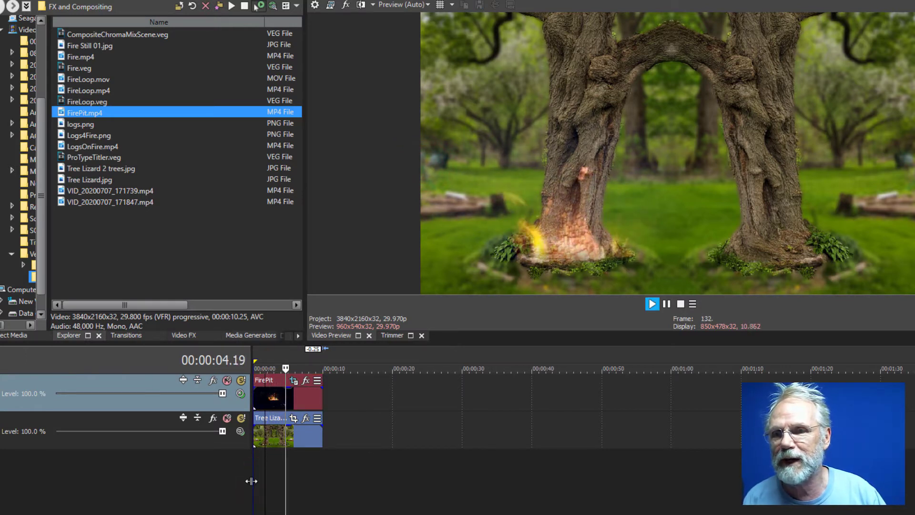
key(space)
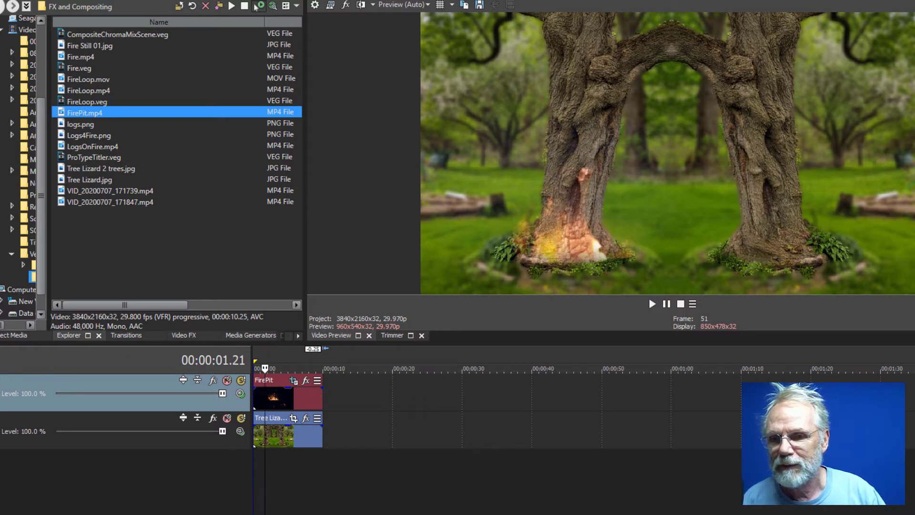
key(ctrl+Home)
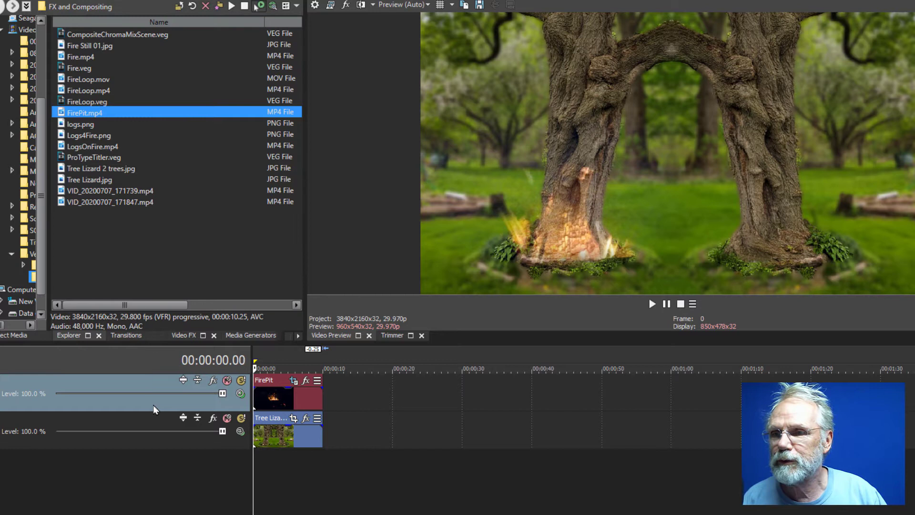
Insert a new top video track and paste a FirePit copy onto it at 00:00:00.
right_click(153, 380)
click(183, 404)
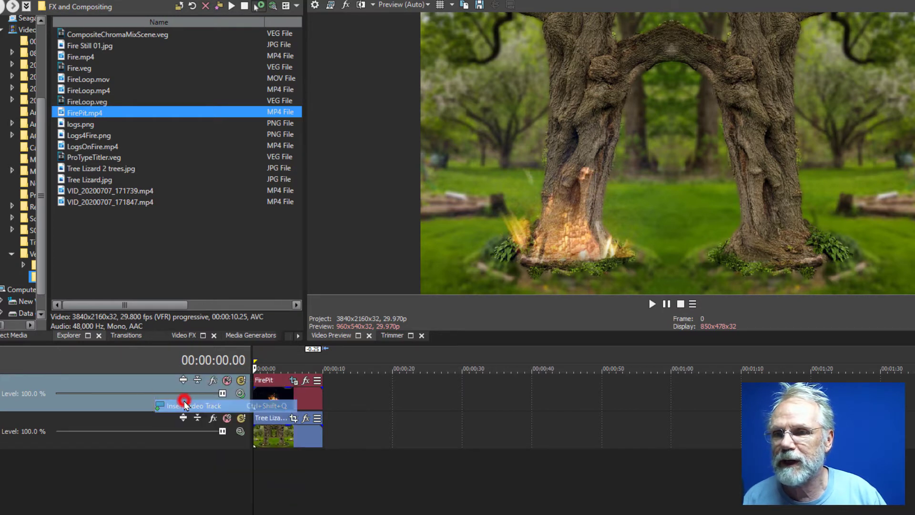
click(271, 429)
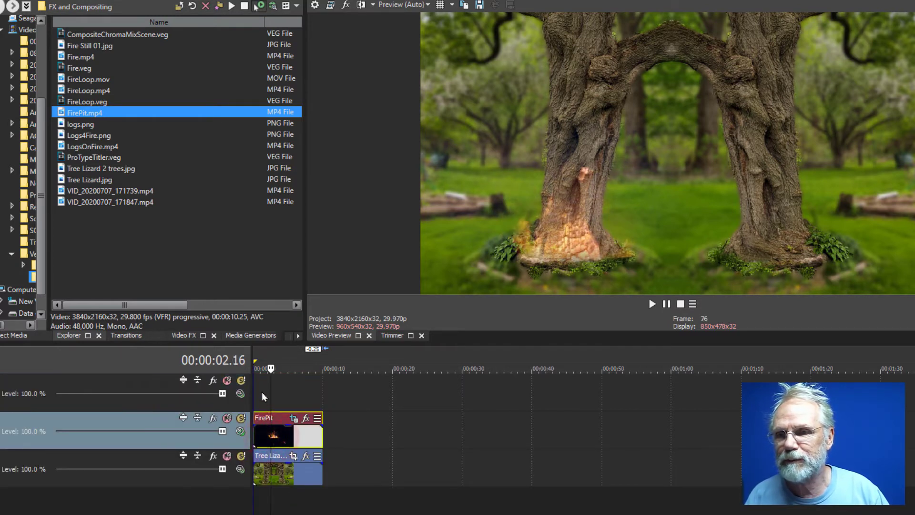
click(261, 392)
key(ctrl+v)
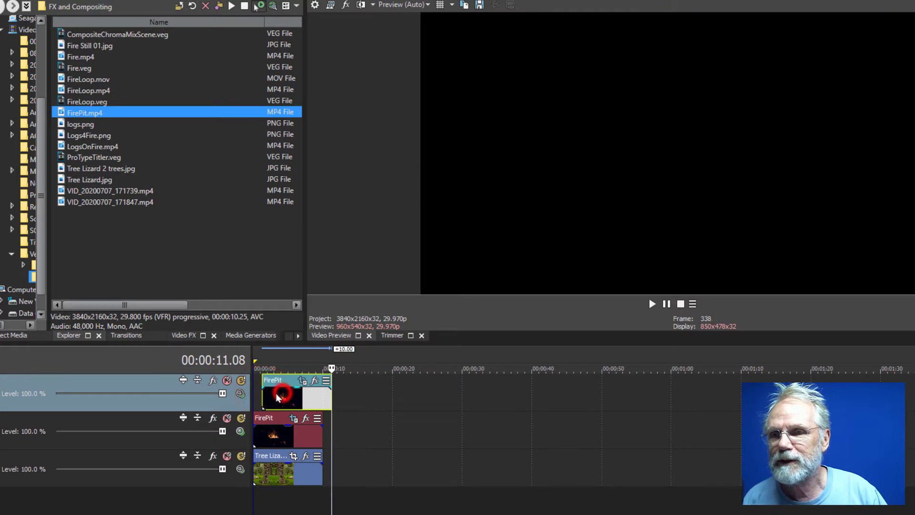
drag(285, 397, 276, 397)
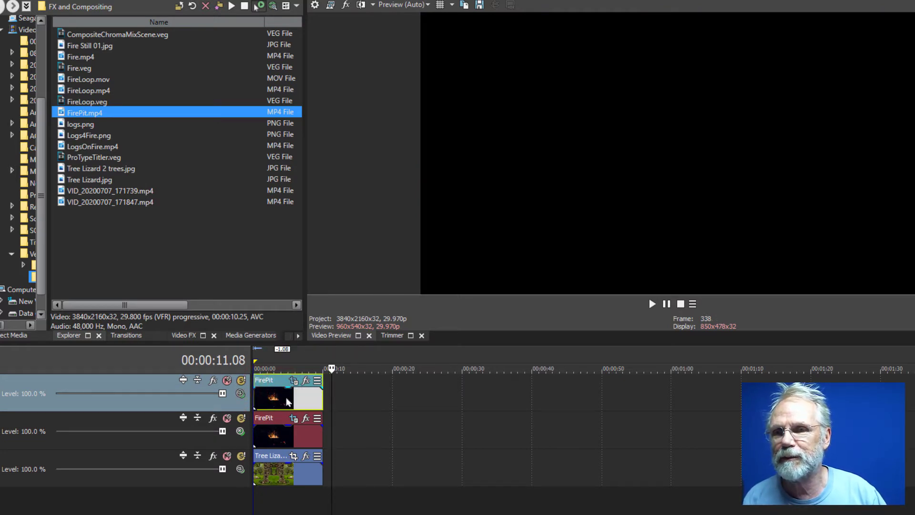
Add VEGAS Chroma Keyer to the top FirePit copy via the Plug-In Chooser.
click(307, 382)
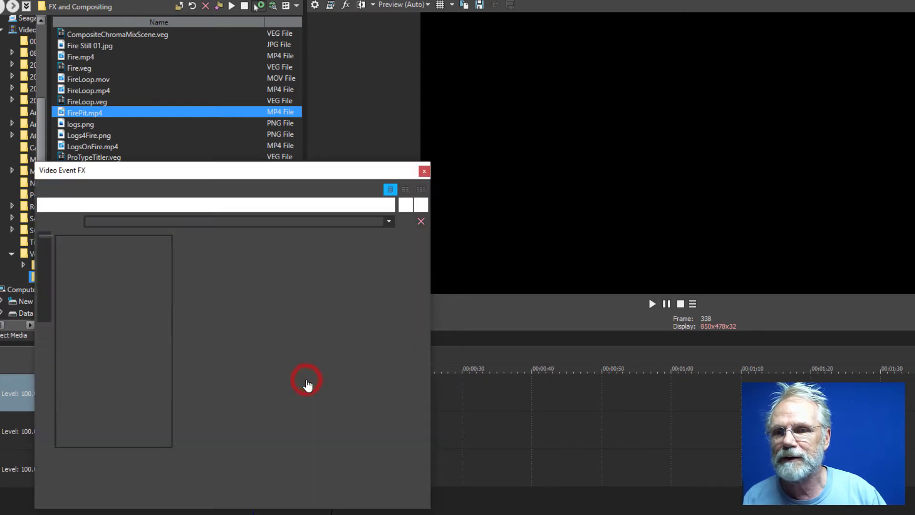
click(599, 456)
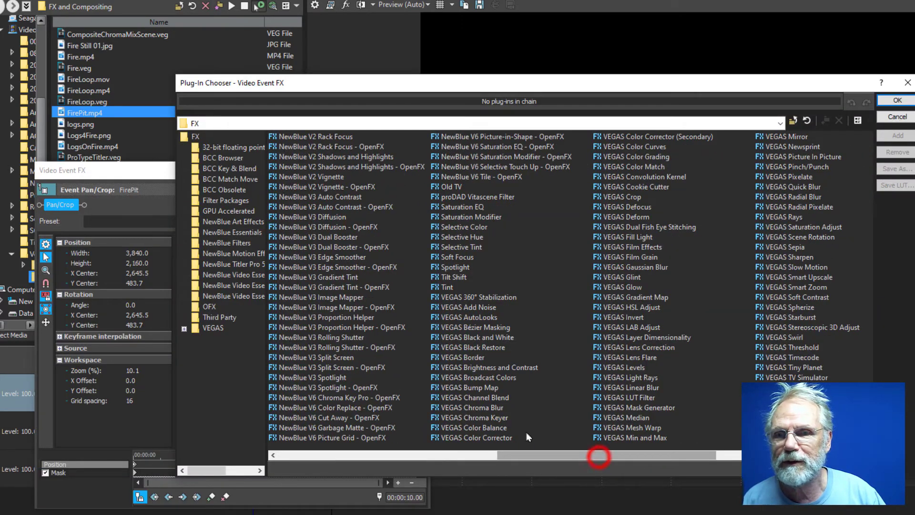
double_click(483, 418)
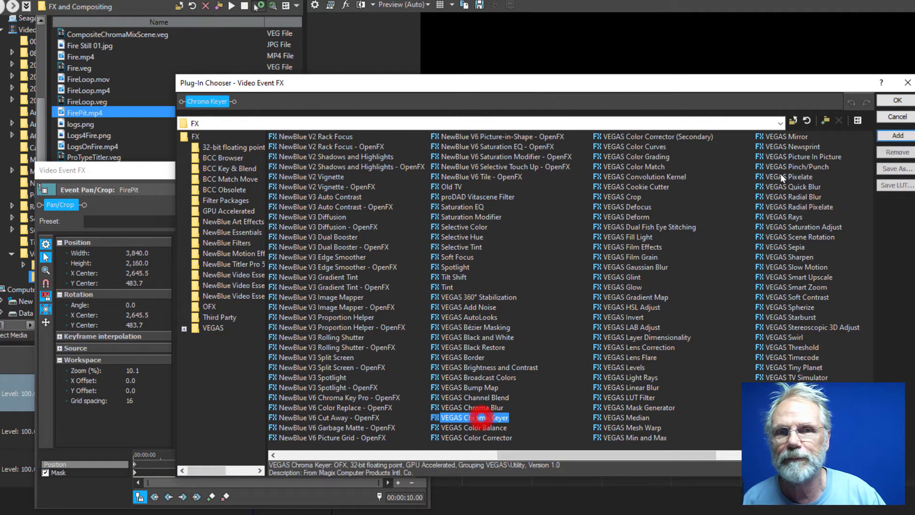
click(886, 100)
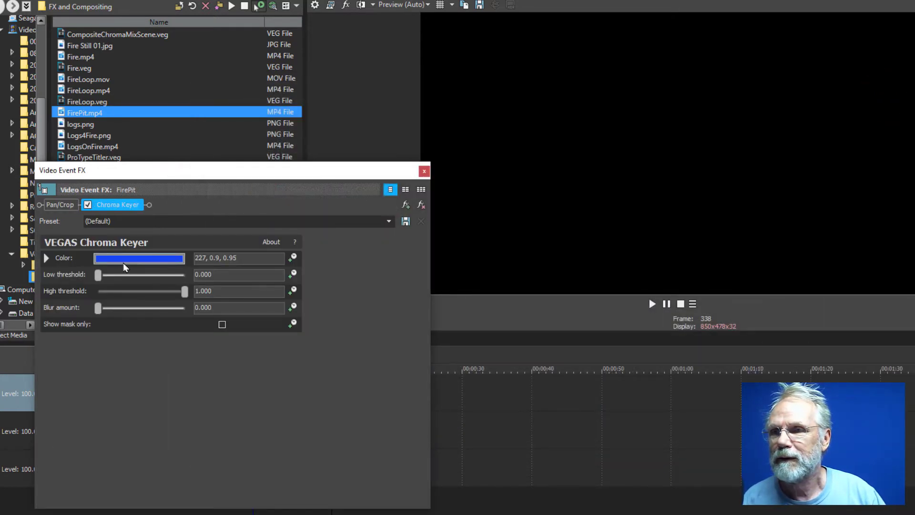
click(123, 260)
click(261, 492)
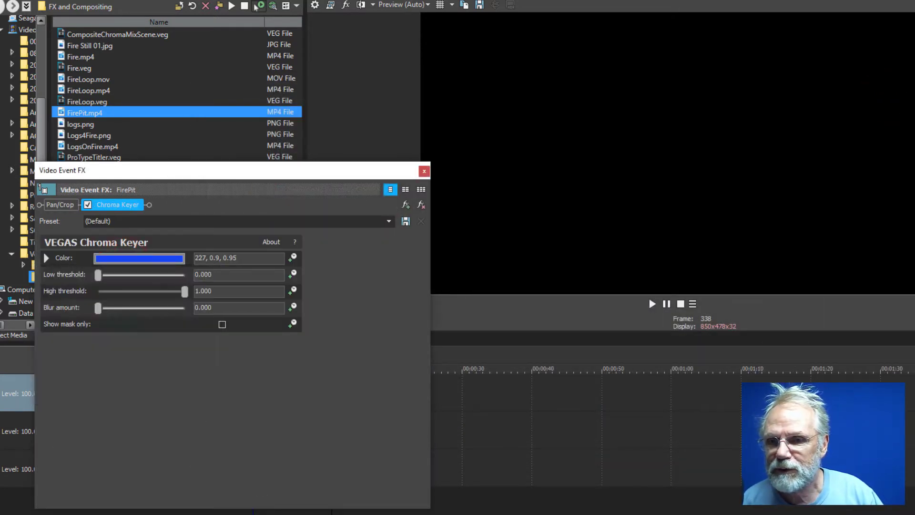
Move the effects window beside the preview at 2 seconds and set the key colour to black.
drag(285, 177, 620, 374)
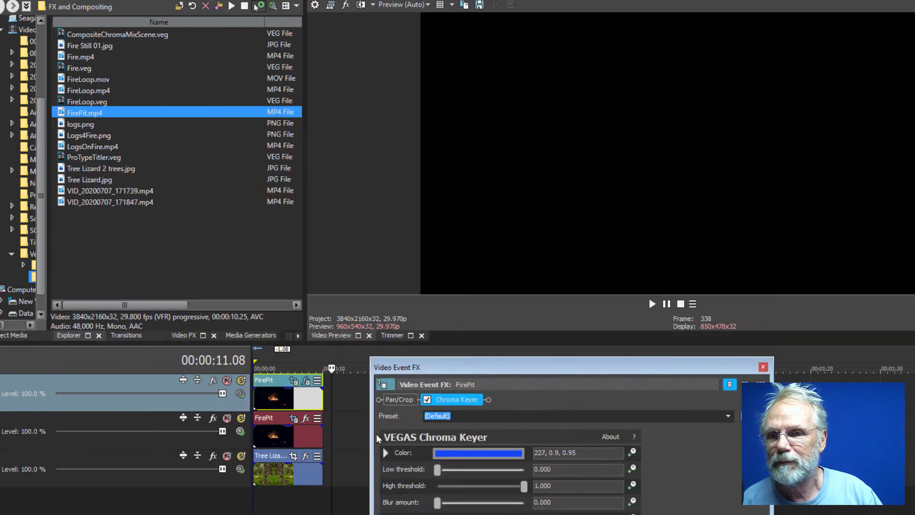
click(267, 501)
drag(546, 368, 228, 166)
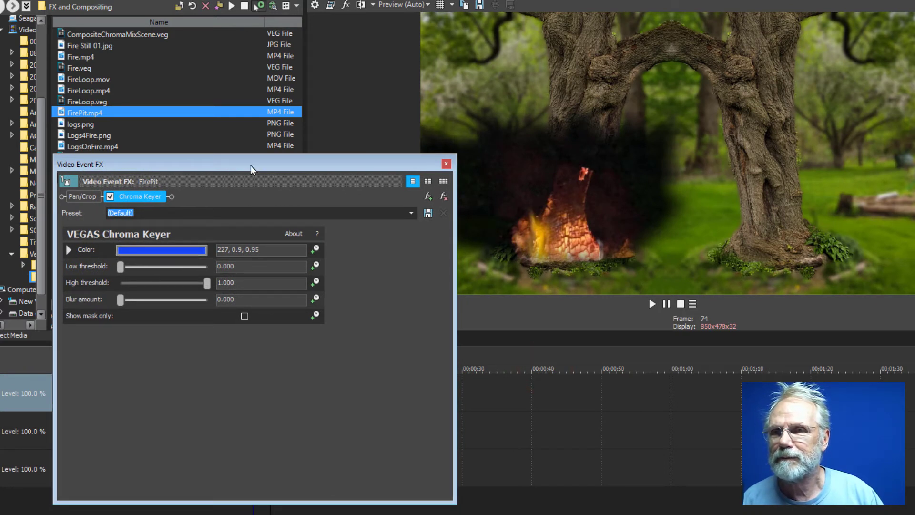
click(191, 250)
drag(150, 304, 39, 426)
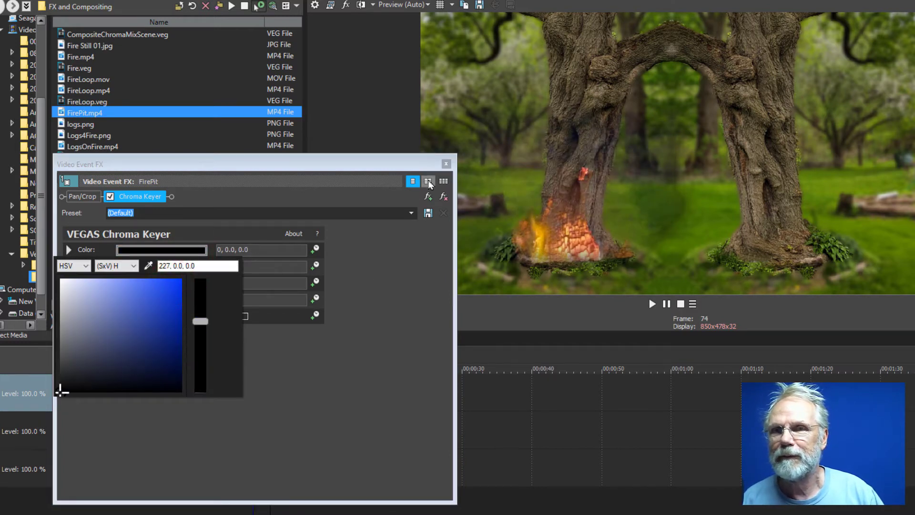
click(352, 274)
Lower the High threshold to 0.558 and raise Low using mask-only view, then turn mask-only off.
click(204, 283)
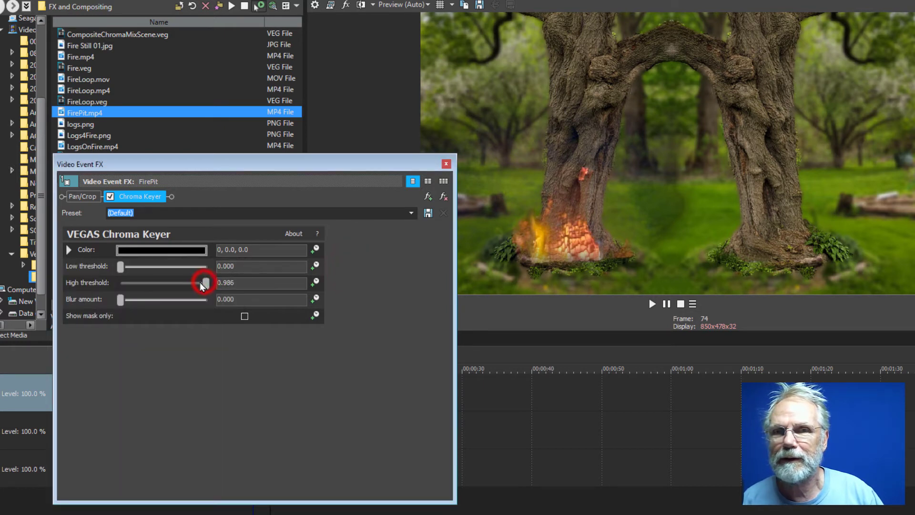
drag(202, 284, 198, 286)
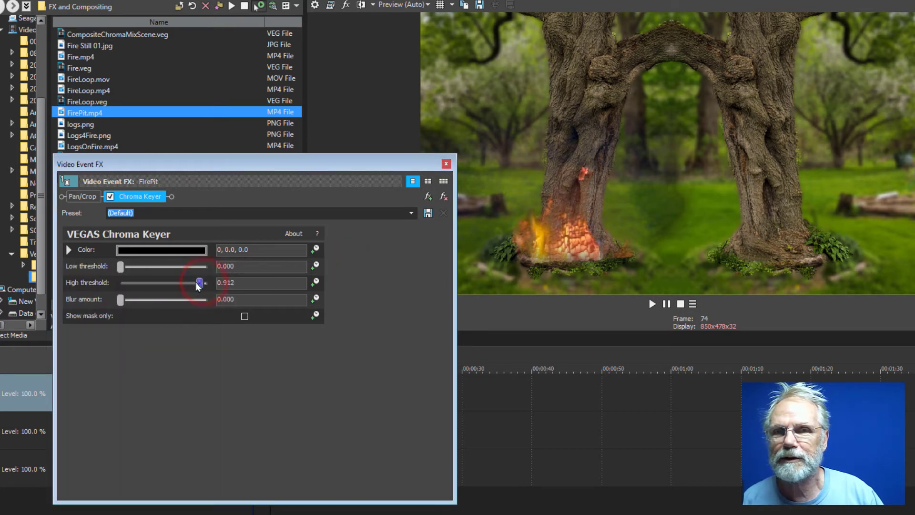
click(243, 316)
drag(198, 286, 184, 287)
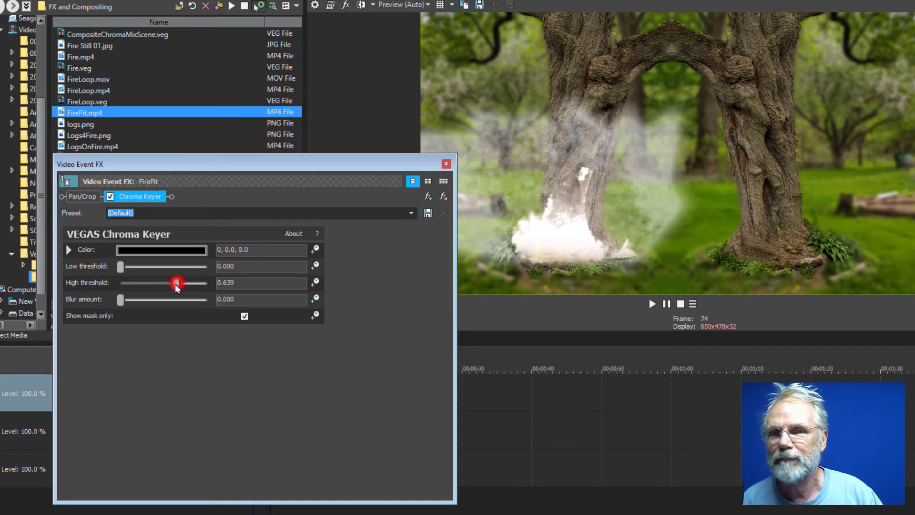
drag(176, 285, 171, 287)
drag(121, 271, 153, 273)
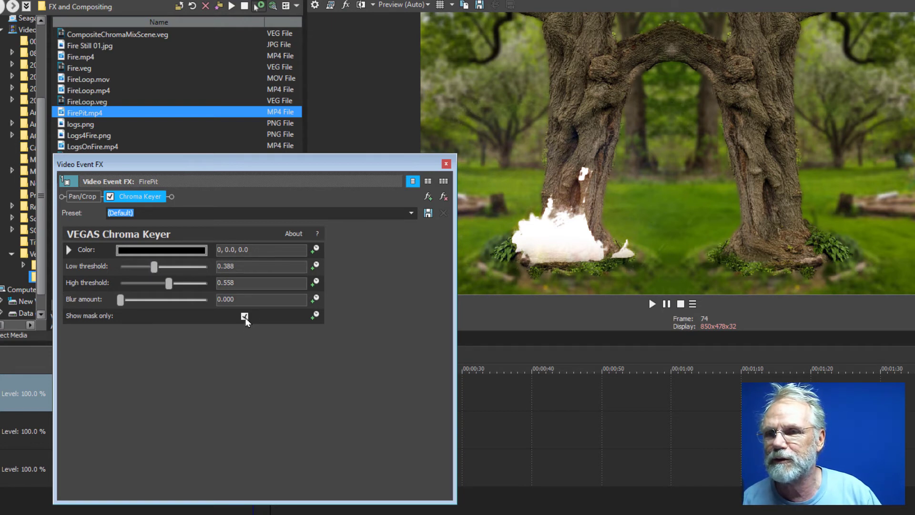
click(244, 317)
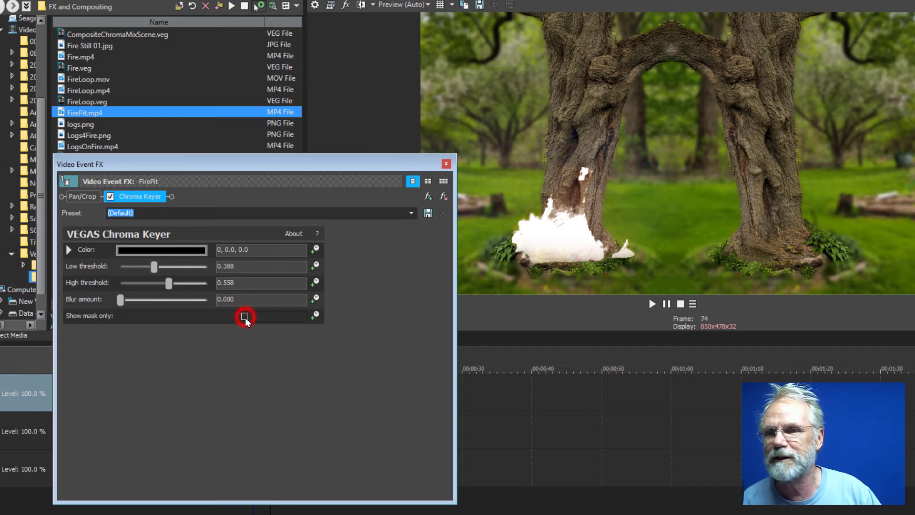
Close the effects window and move the top FirePit copy to the right tree's base at its first keyframe.
click(446, 165)
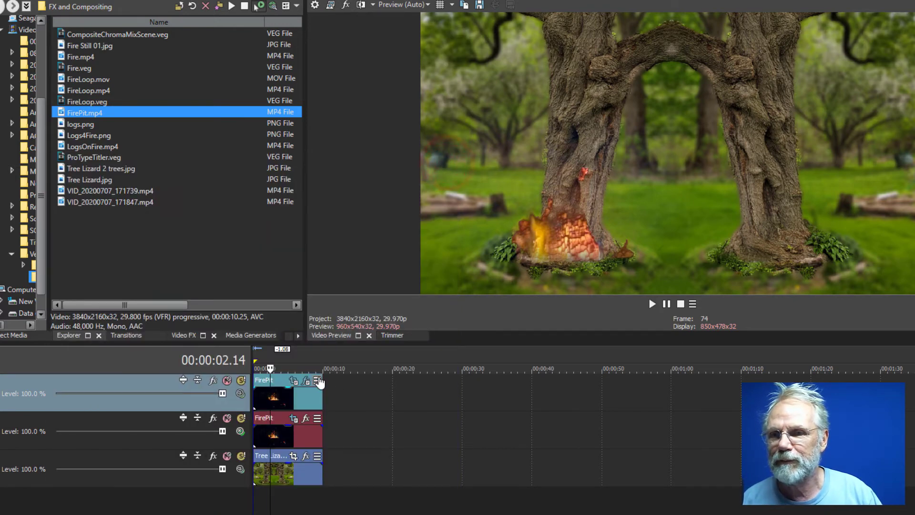
click(293, 382)
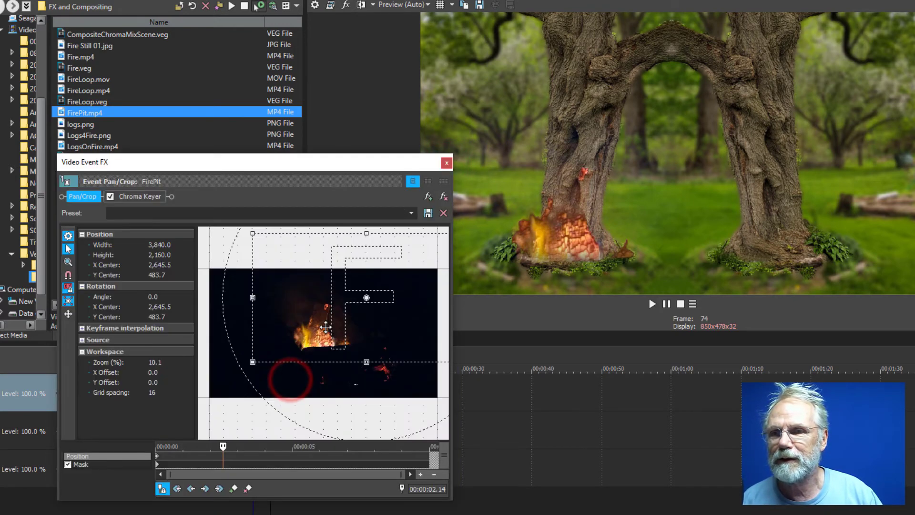
click(157, 460)
drag(376, 330, 284, 336)
Close Pan/Crop and play, then stop, the preview of both trees burning.
click(446, 164)
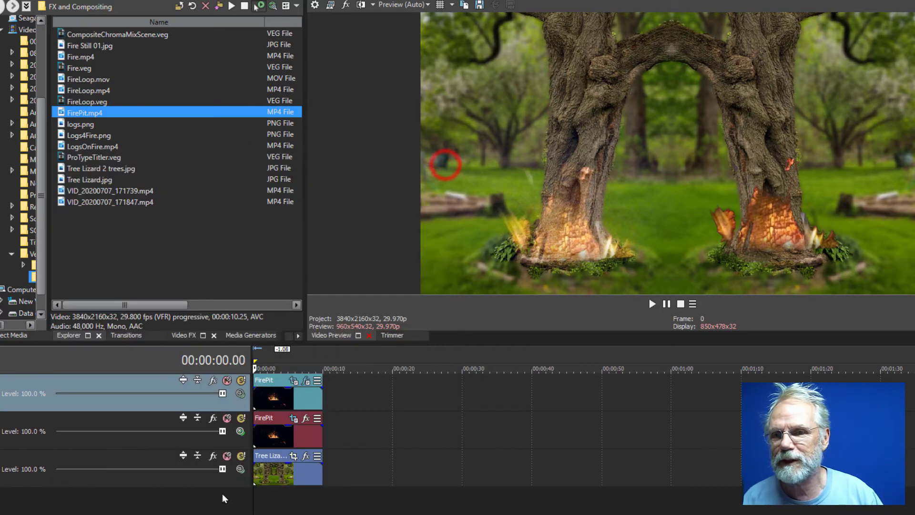
key(space)
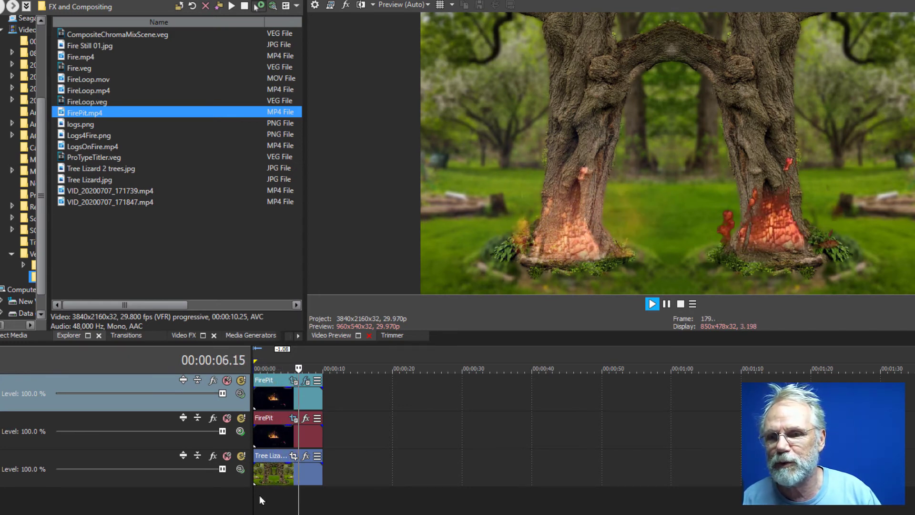
key(space)
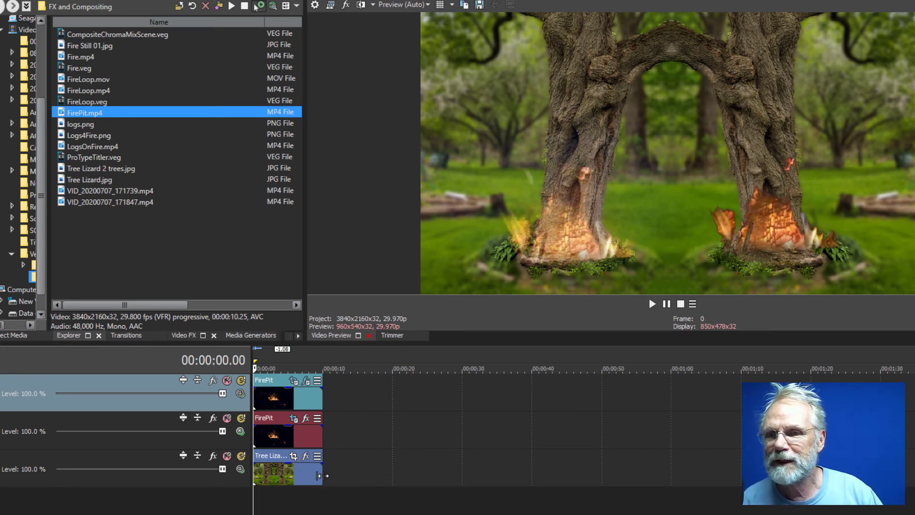
Add VEGAS Chroma Keyer to the top FirePit clip with its key colour set to pure black.
click(306, 419)
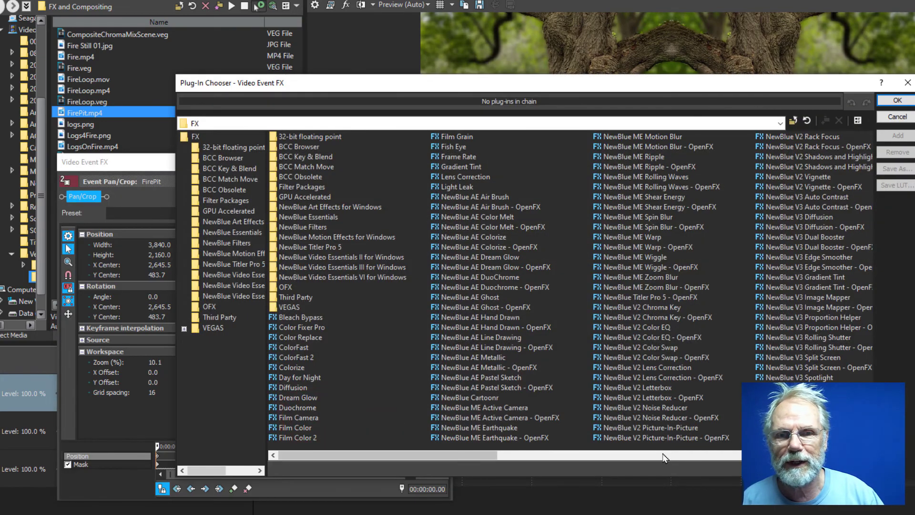
click(663, 454)
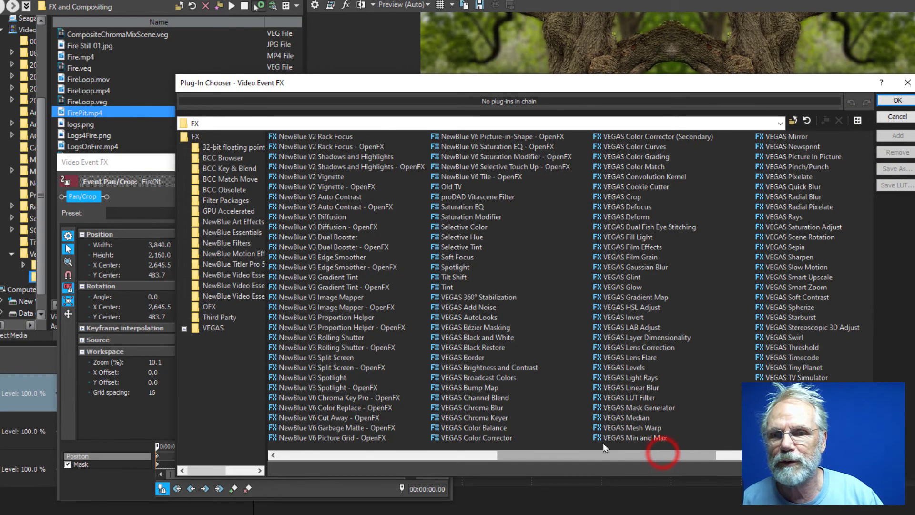
double_click(495, 417)
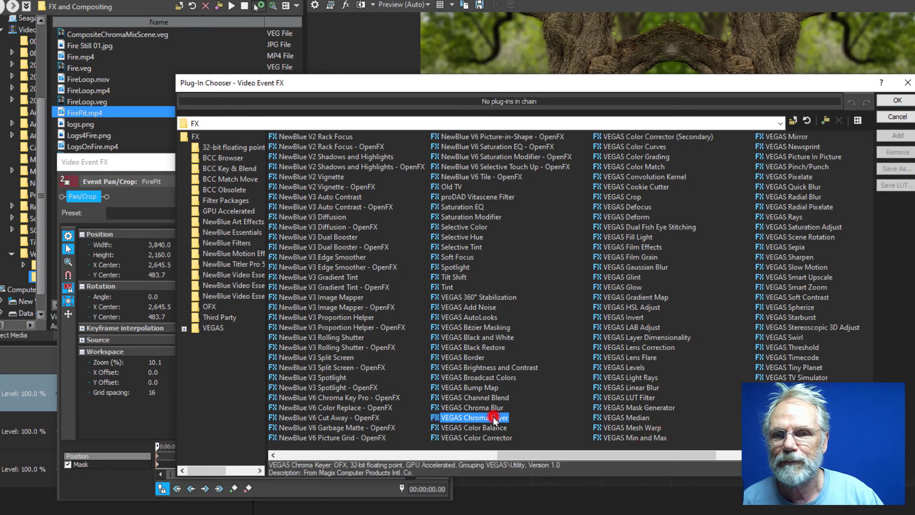
click(895, 100)
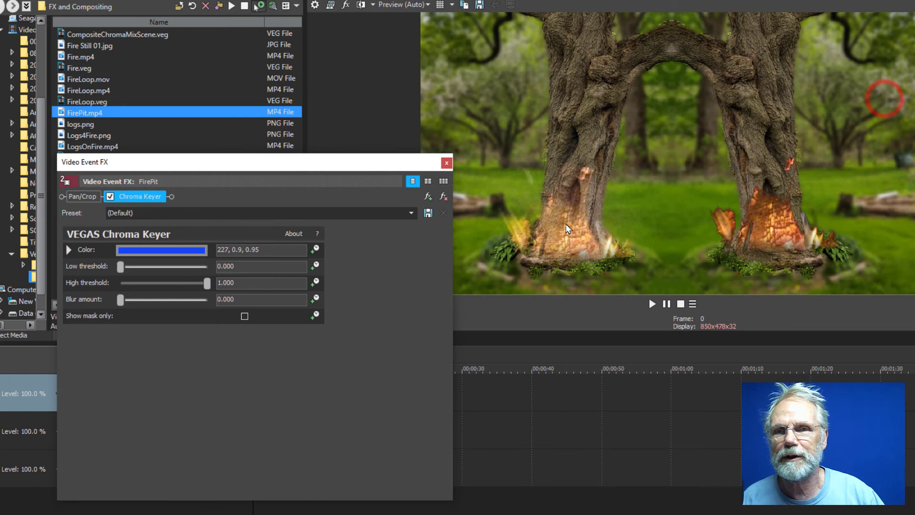
click(192, 258)
drag(168, 285, 24, 457)
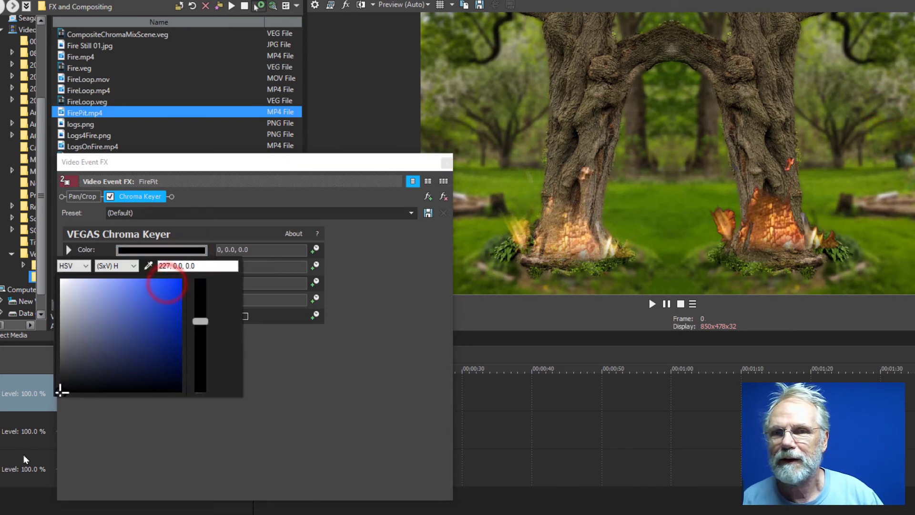
click(110, 197)
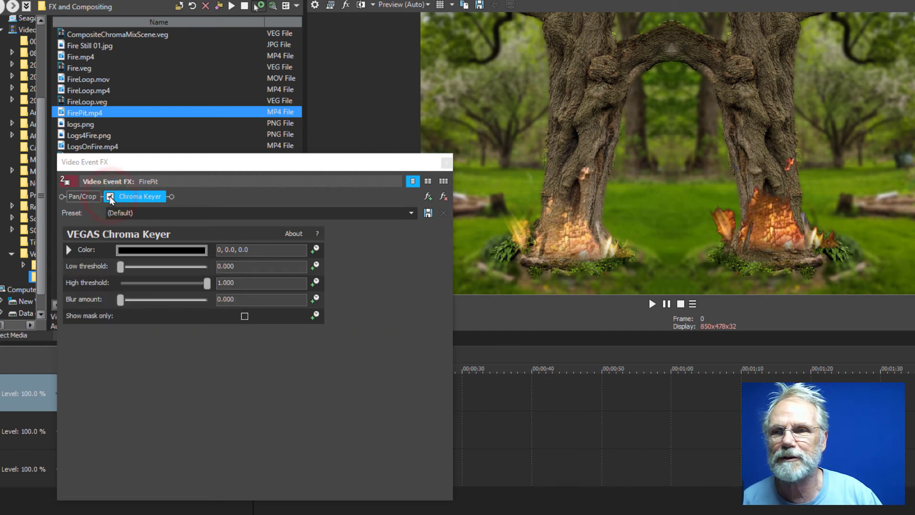
Toggle the Chroma Keyer off and on repeatedly to compare the right-hand fire, leaving it bypassed.
click(110, 197)
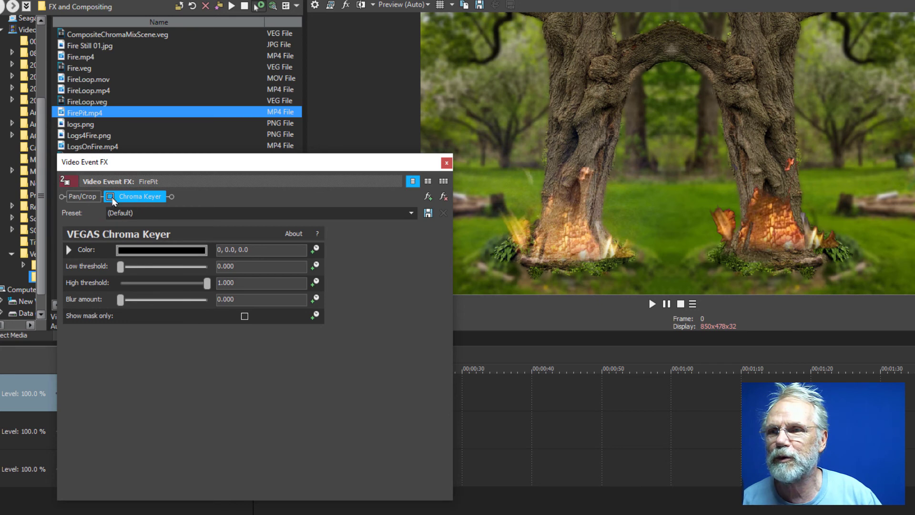
click(127, 200)
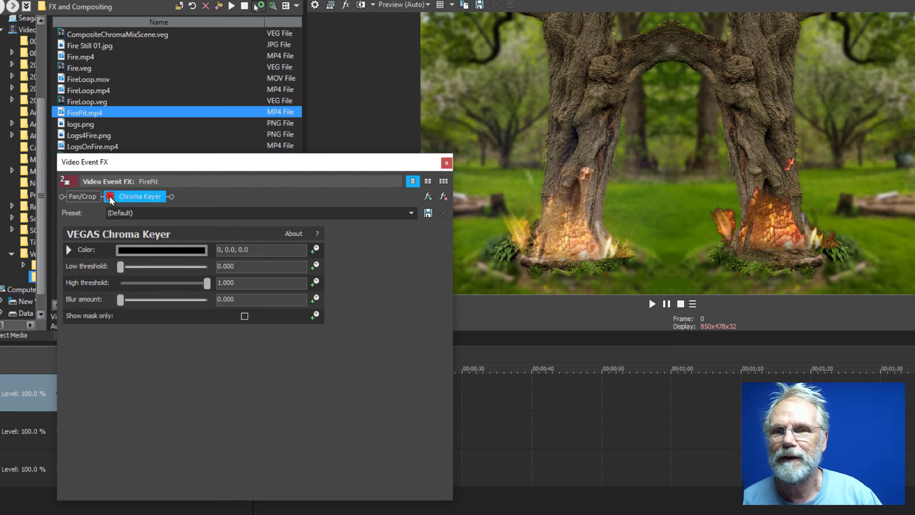
click(110, 197)
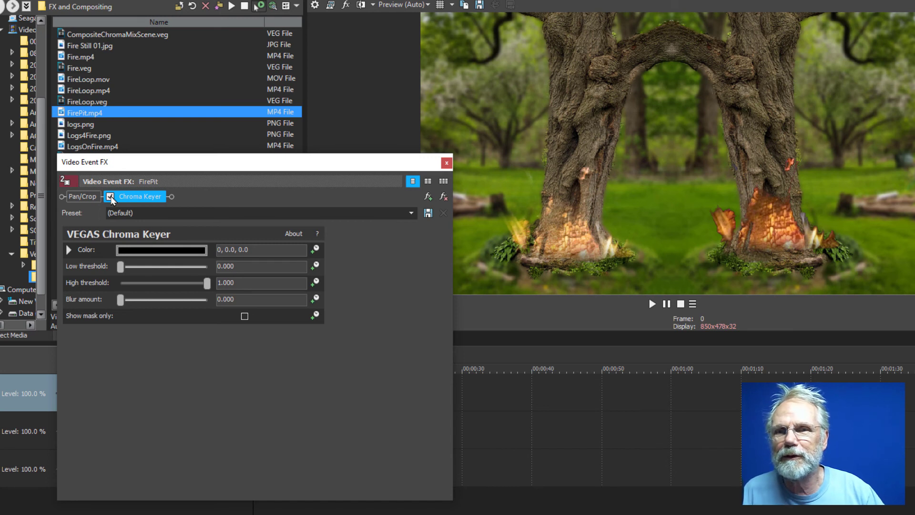
click(110, 196)
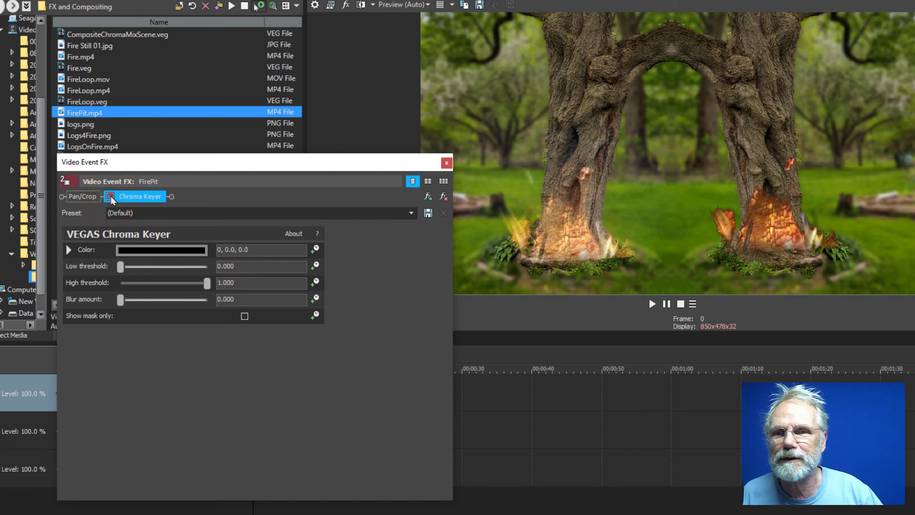
click(110, 197)
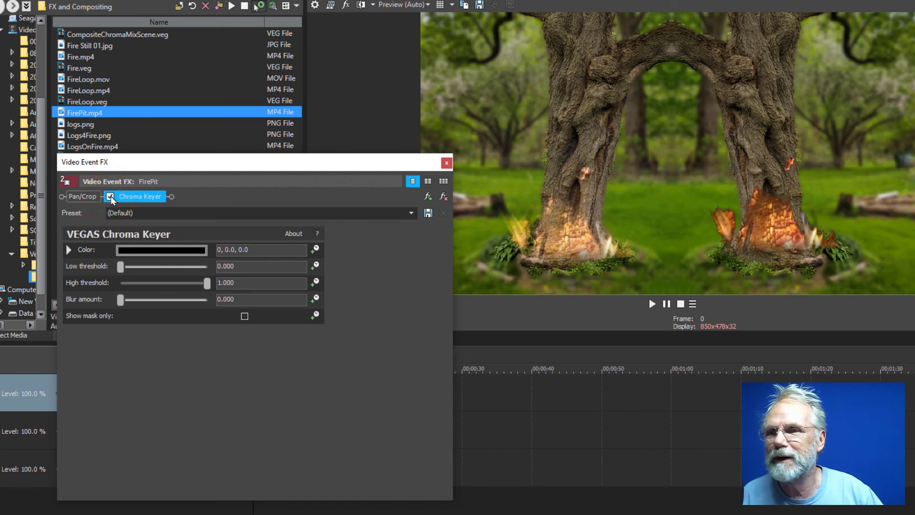
click(111, 196)
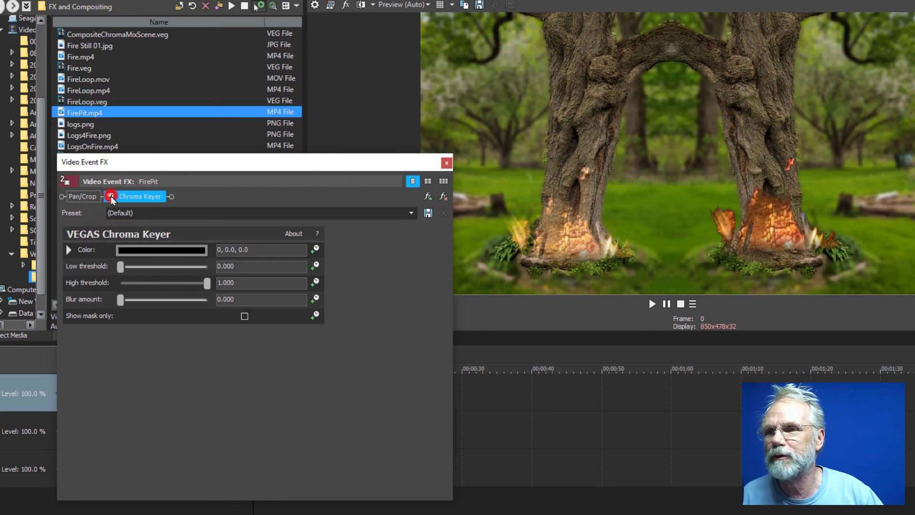
Close the FirePit effects window and play the composite from near the start.
click(444, 164)
click(257, 497)
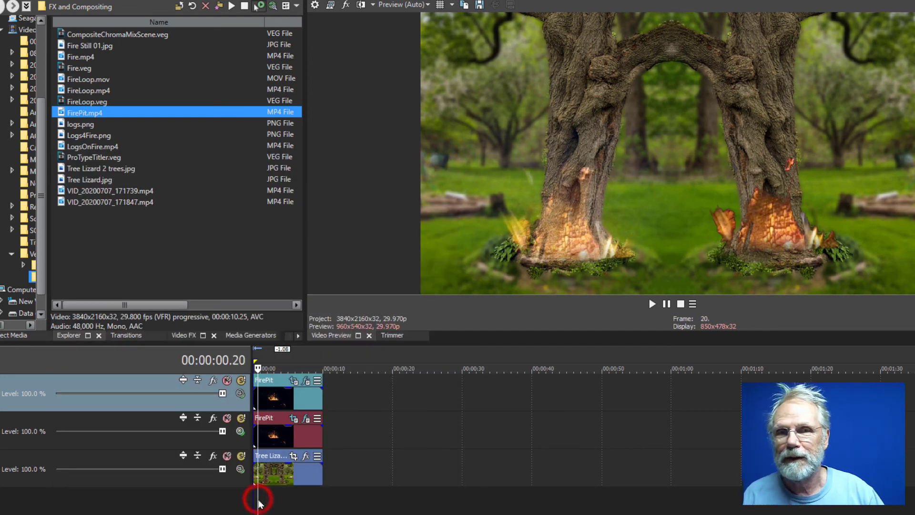
key(space)
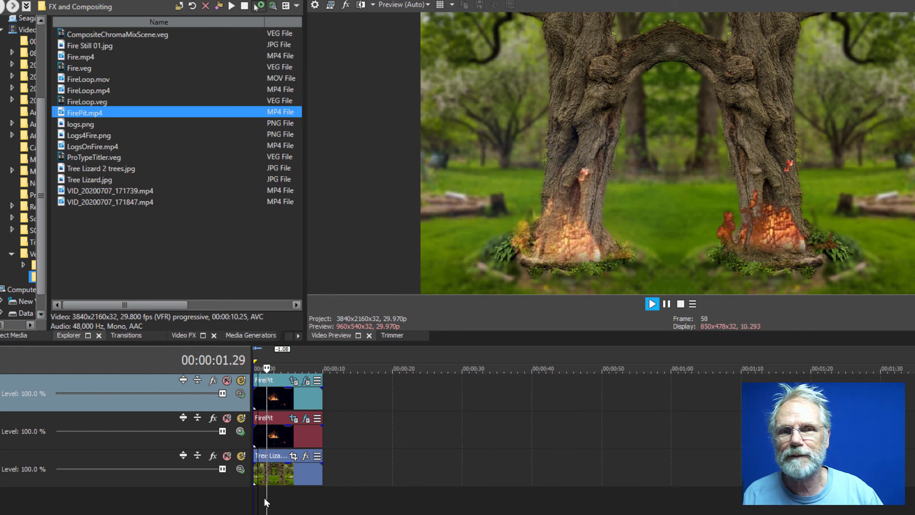